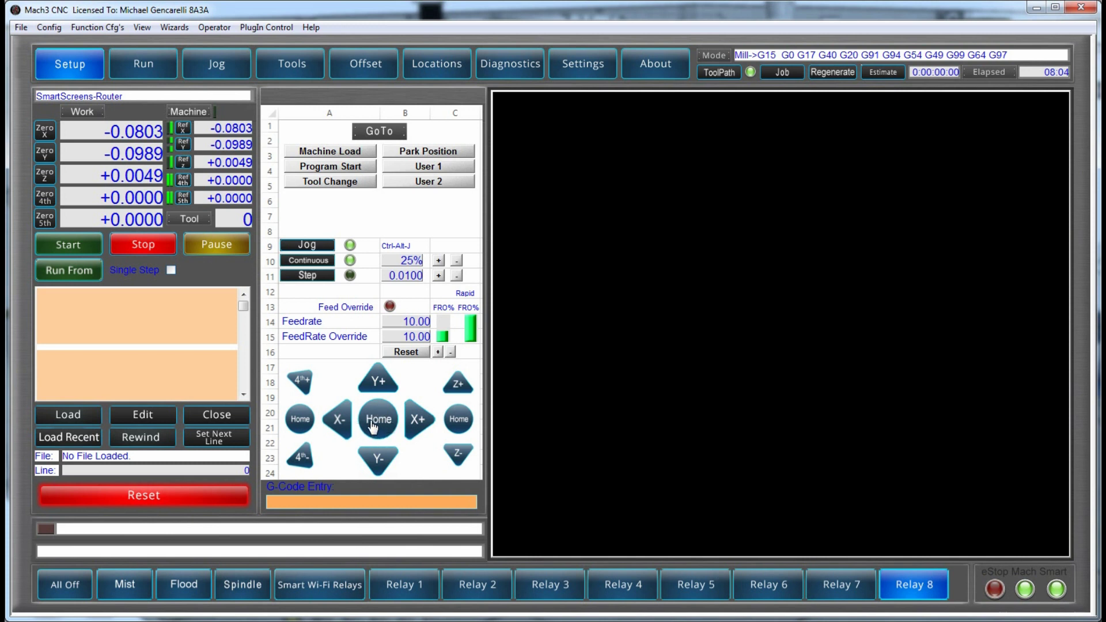
- On the Settings page, switch the homing method to Triple Edge and confirm the change
left_click(596, 76)
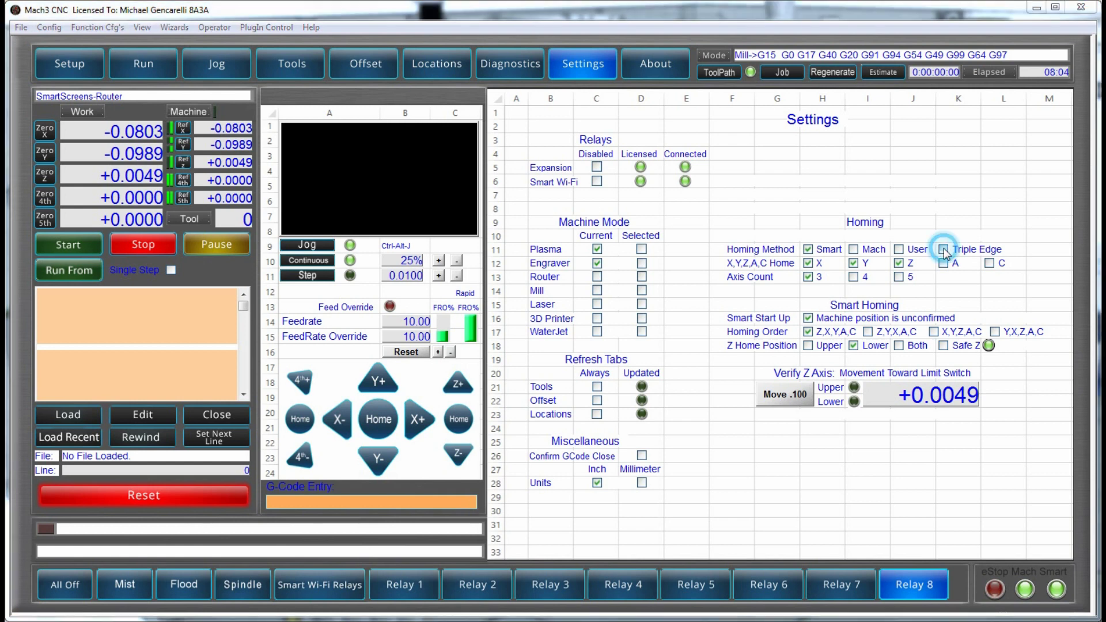
left_click(945, 249)
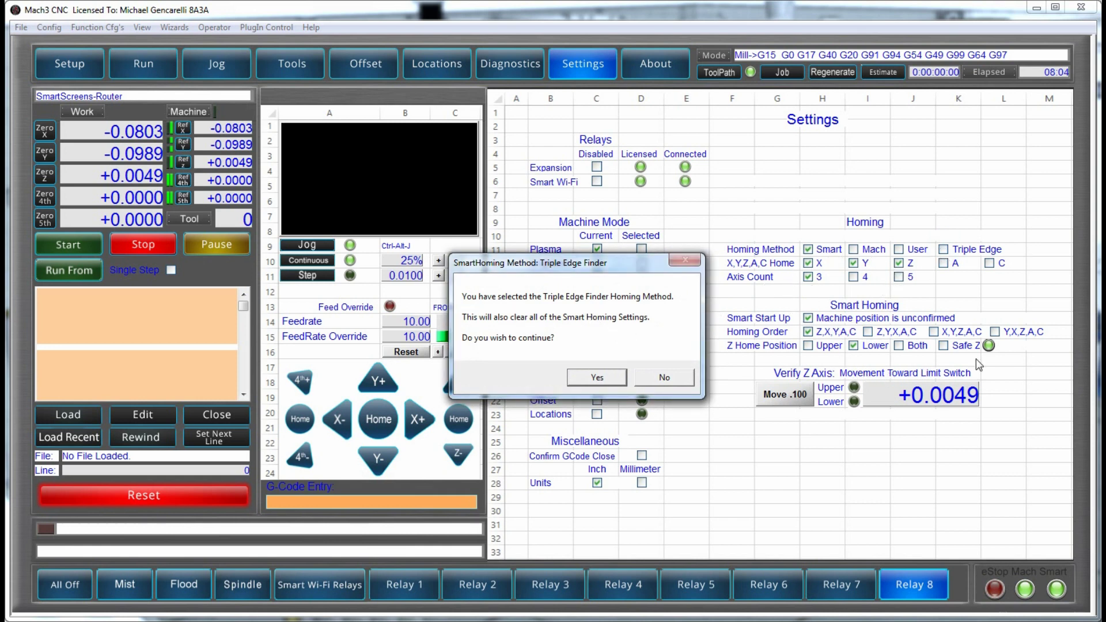
left_click(613, 380)
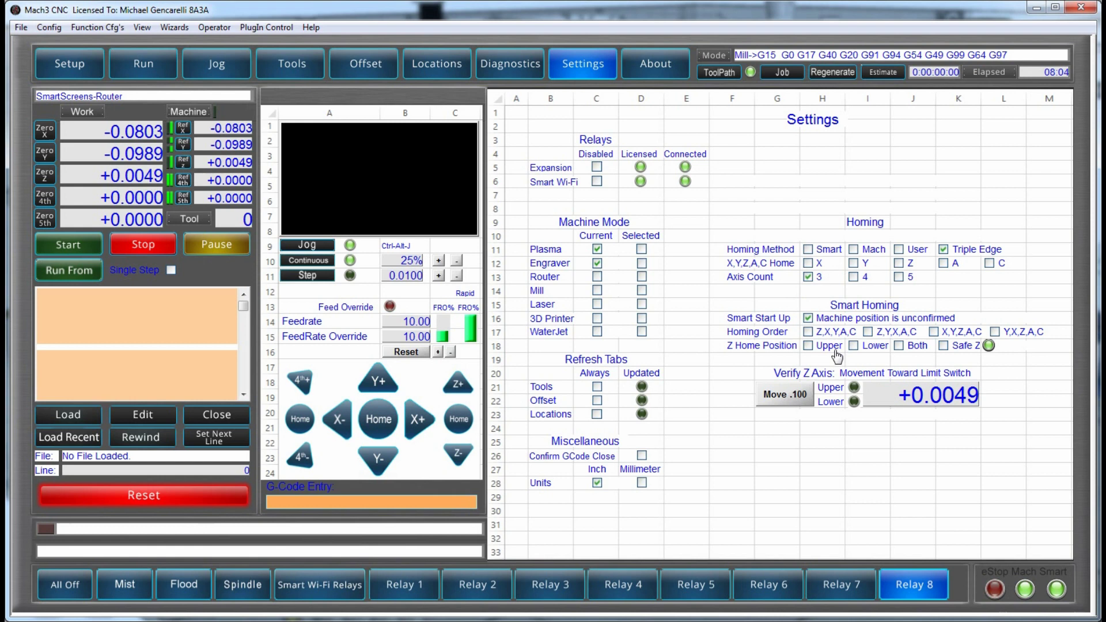
- From Home, enter plate thickness A: 0.615 and hole diameter B: 1.122 in Triple Edge Finder
left_click(374, 430)
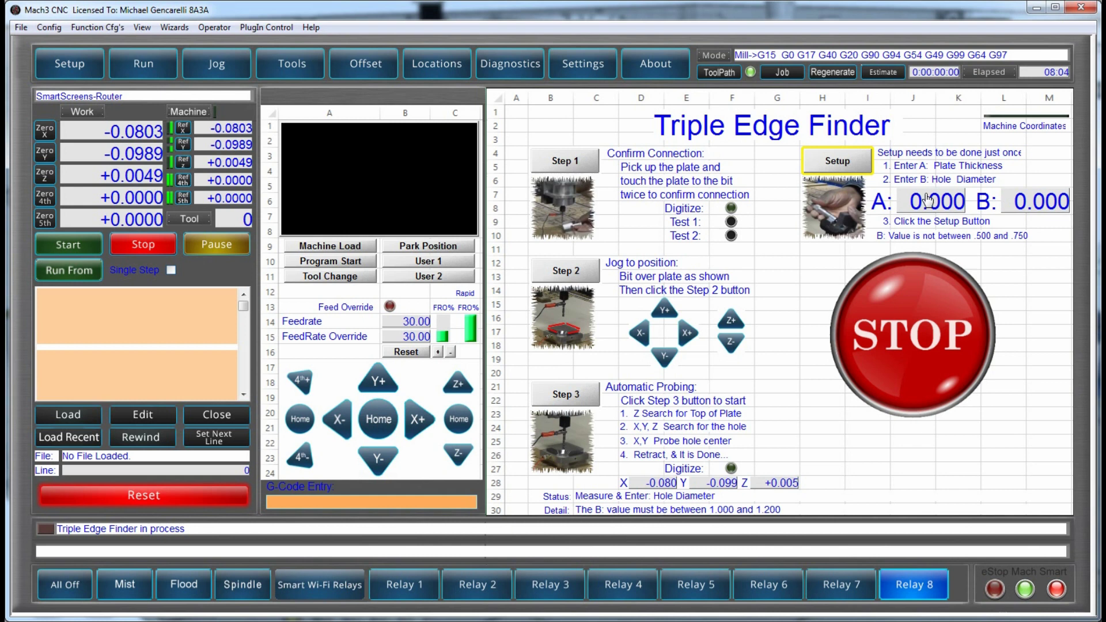
left_click(926, 199)
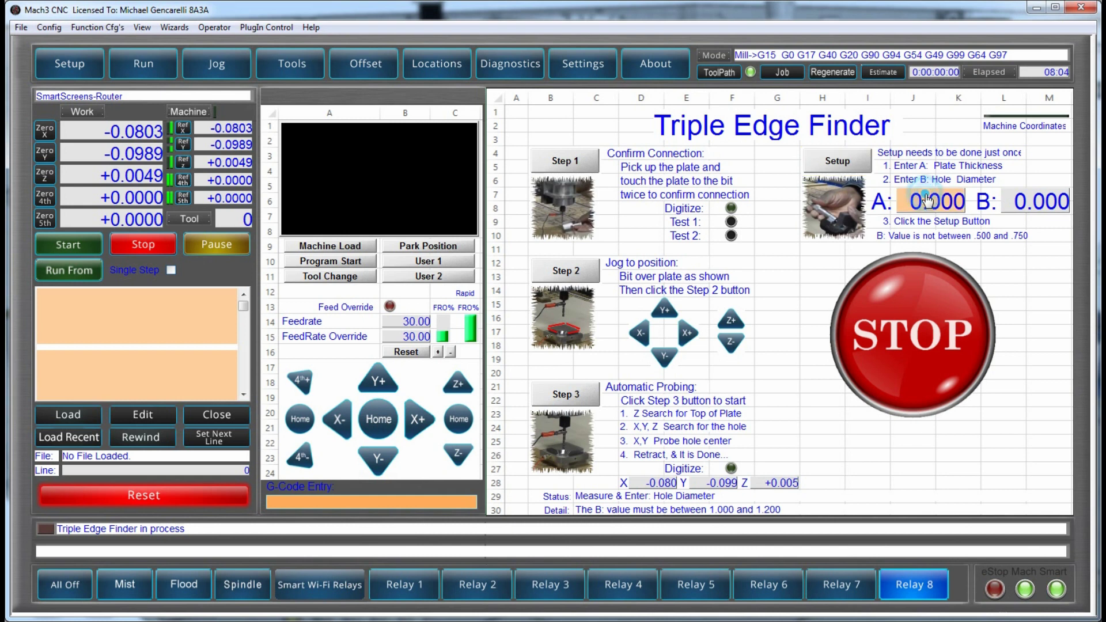
type("0.6")
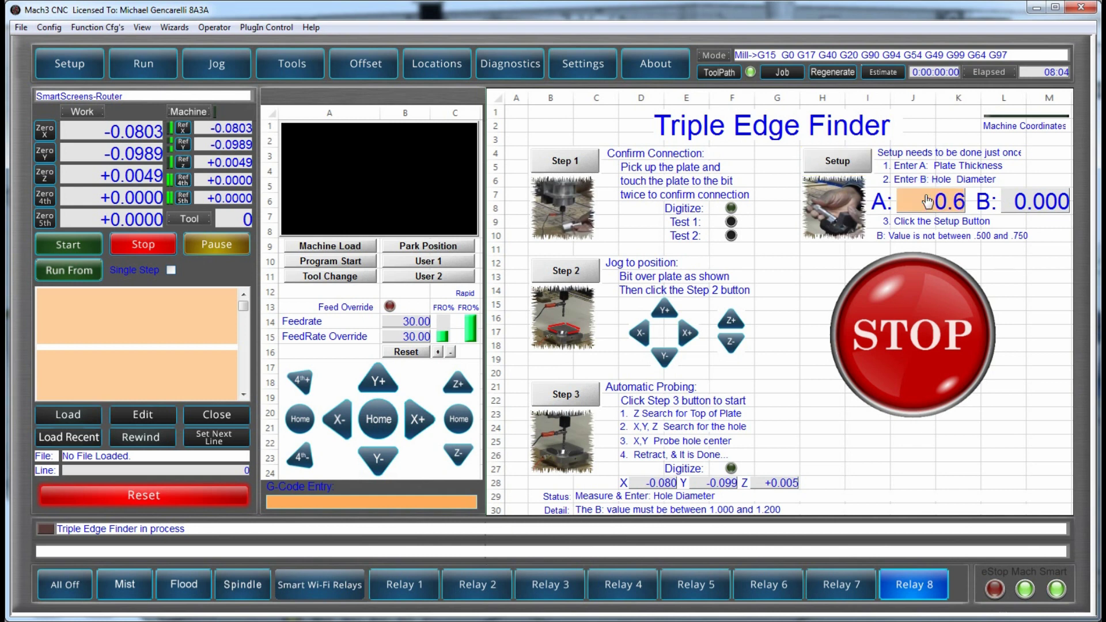
type("15")
key("Return")
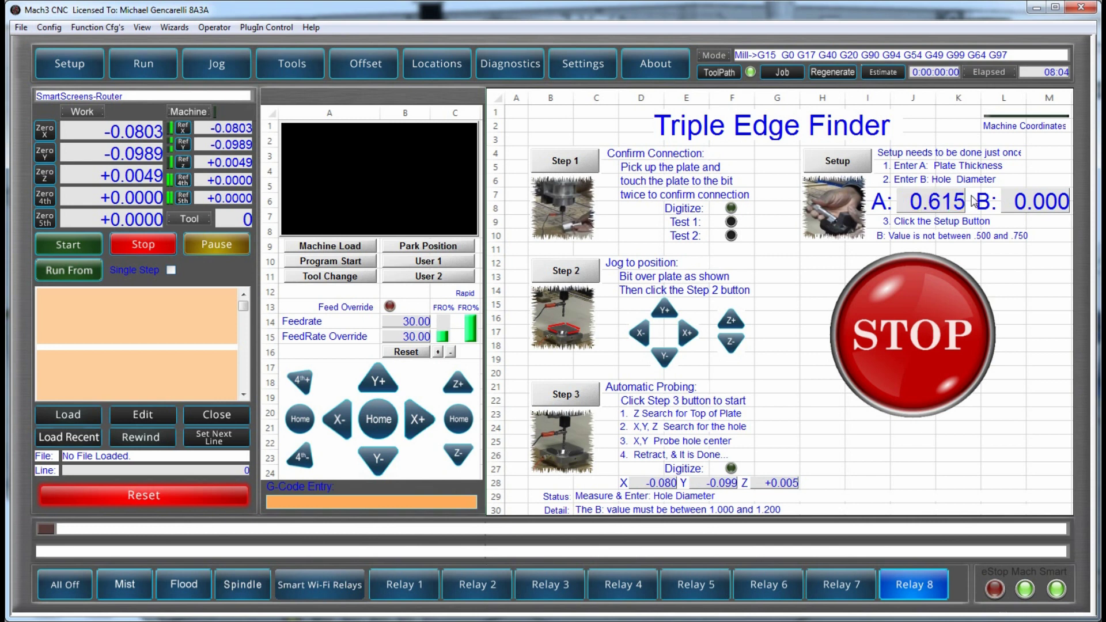
left_click(1028, 201)
type("1.")
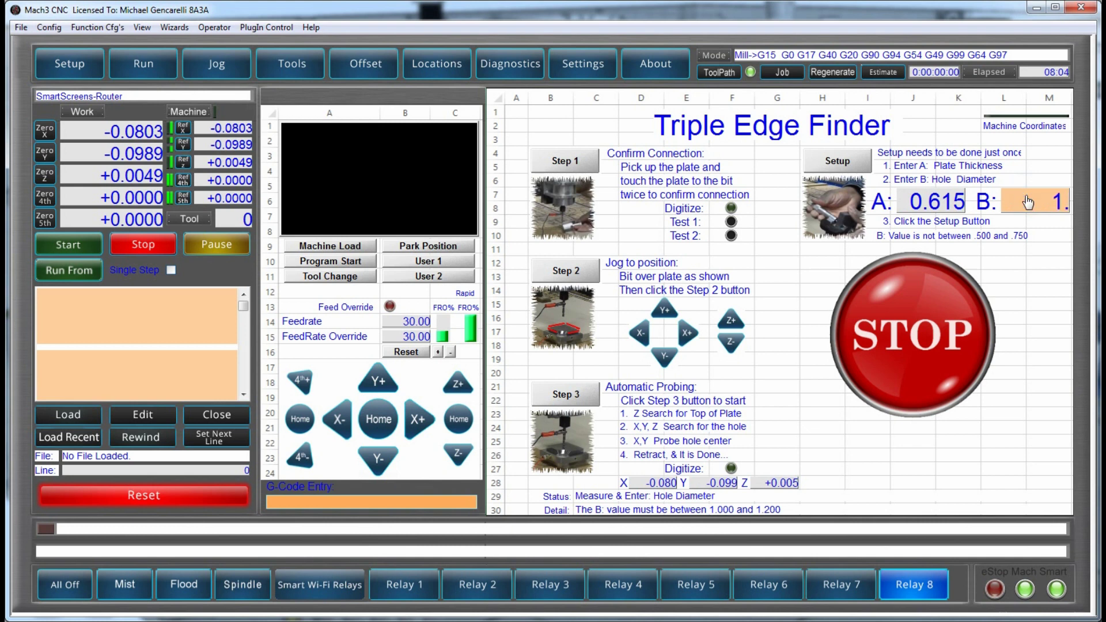
type("122")
key("Return")
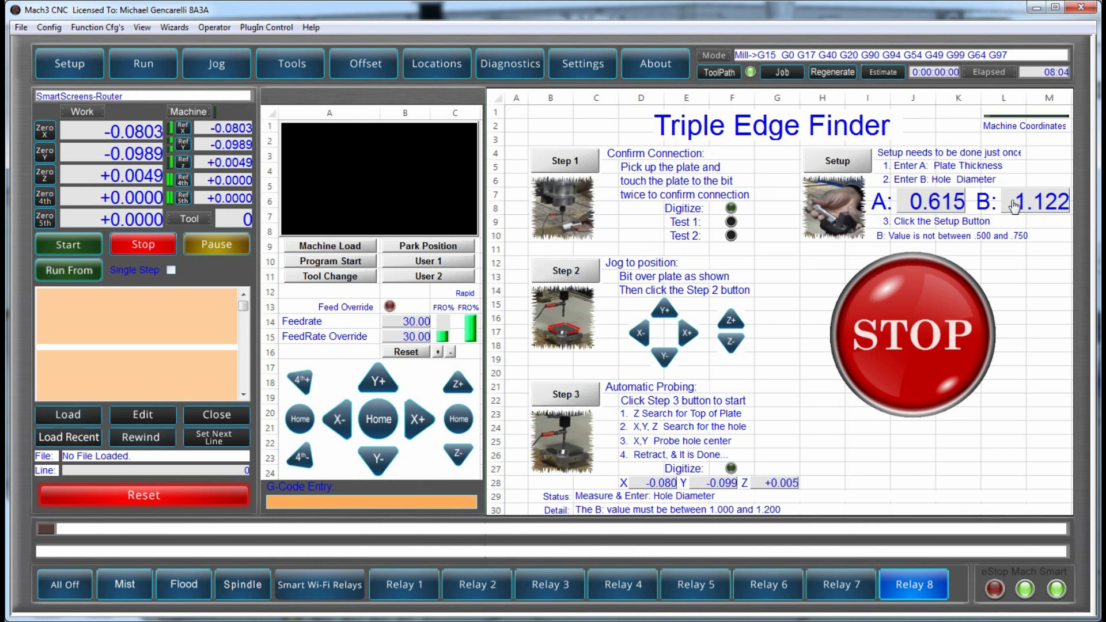
- Run the edge finder Setup using the entered plate thickness and hole diameter
left_click(837, 163)
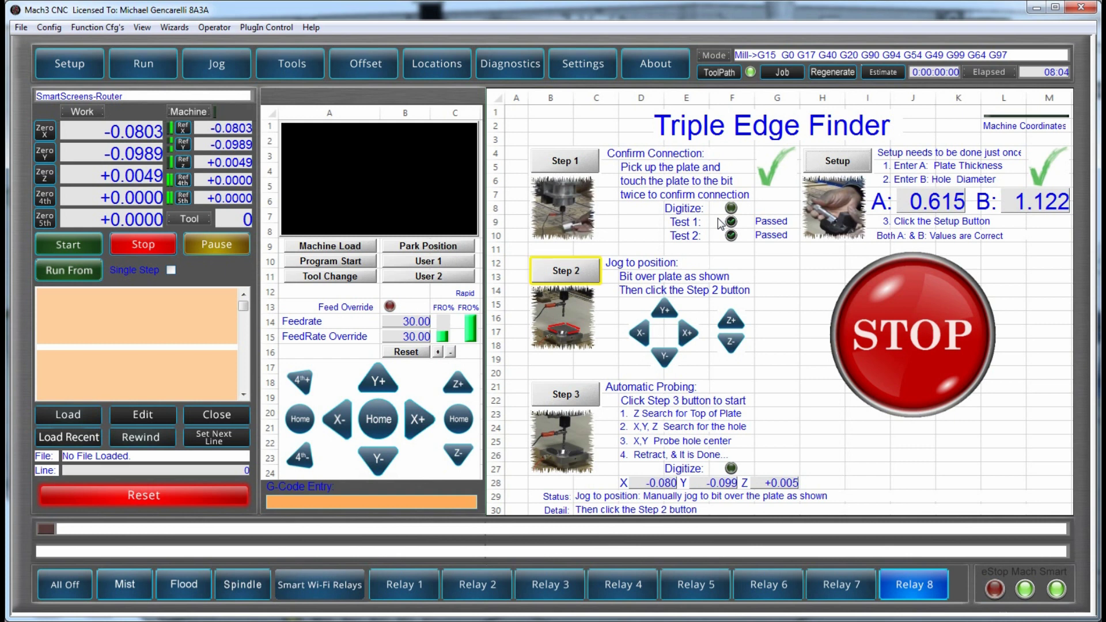
- Jog the bit along X, Y and Z to sit over the probing plate
left_click(640, 333)
left_click(688, 332)
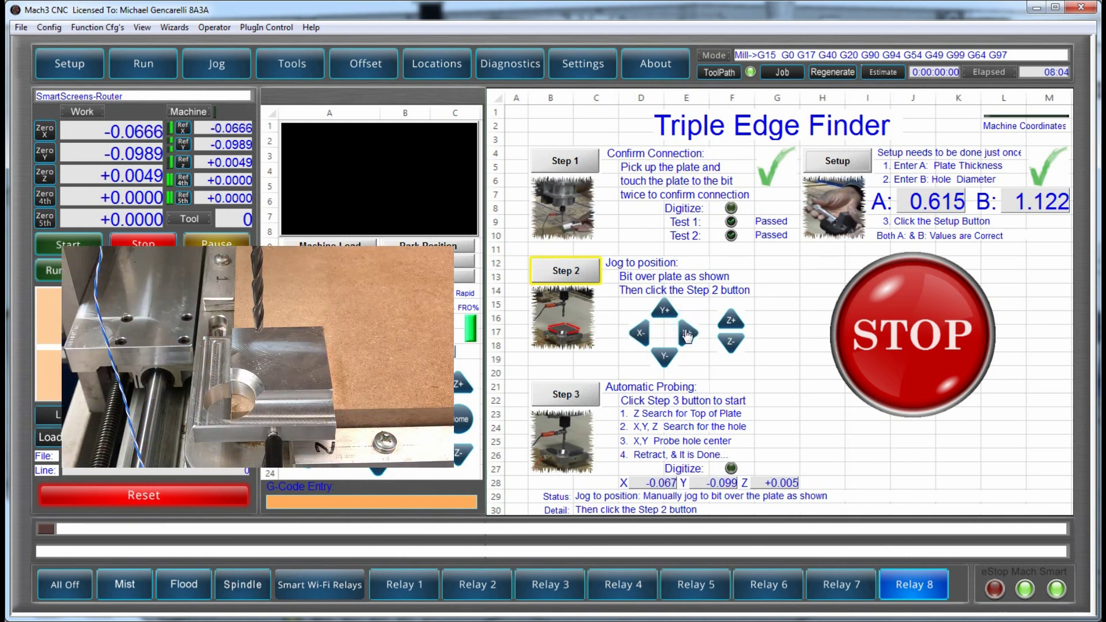
left_click(665, 355)
left_click(665, 313)
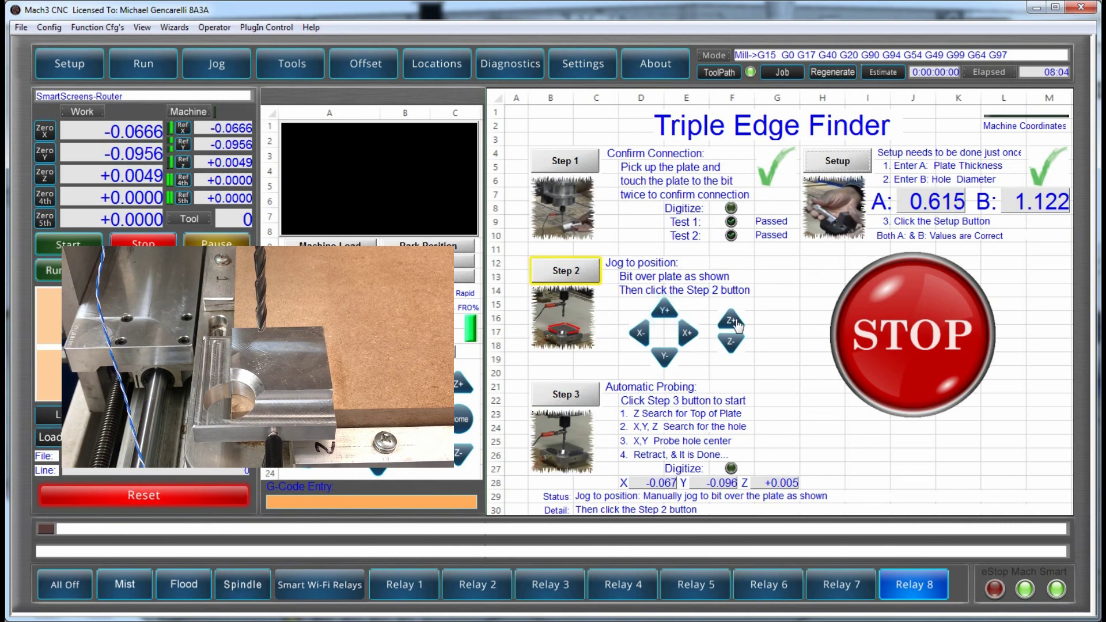
left_click(731, 320)
left_click(729, 345)
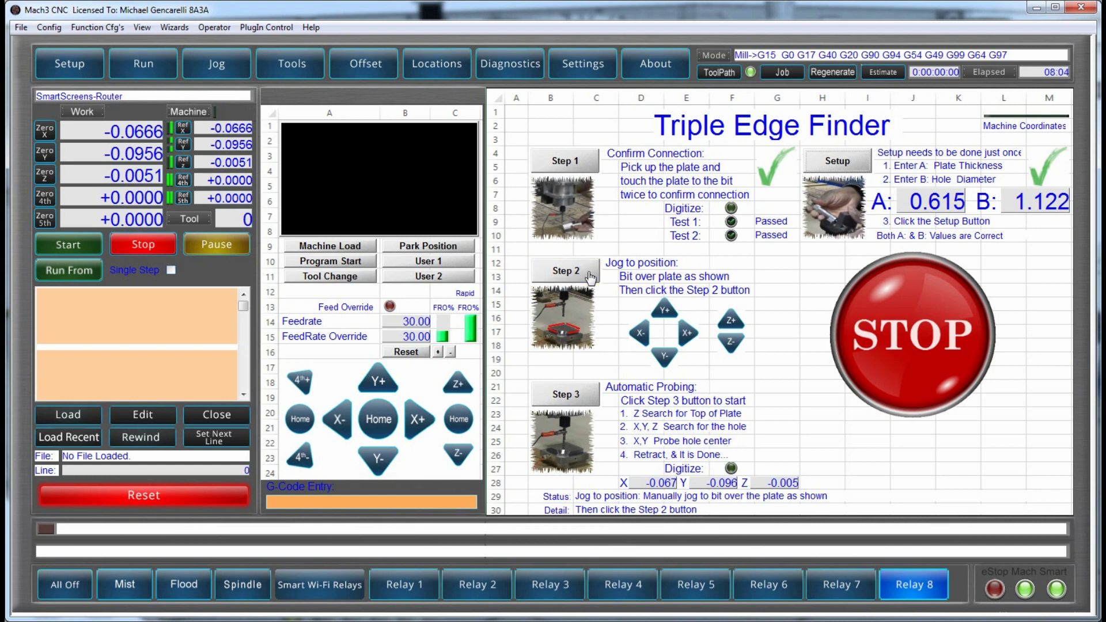
- Confirm with Step 2 that the bit is positioned over the plate
left_click(590, 277)
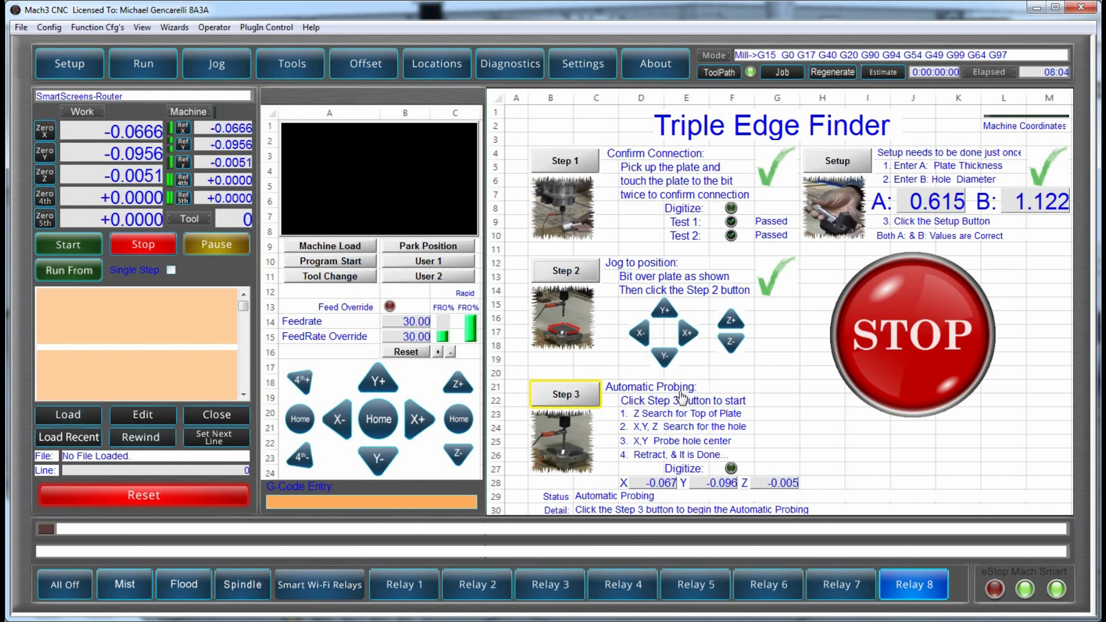
- Start Step 3 automatic probing of the plate and hole
left_click(569, 397)
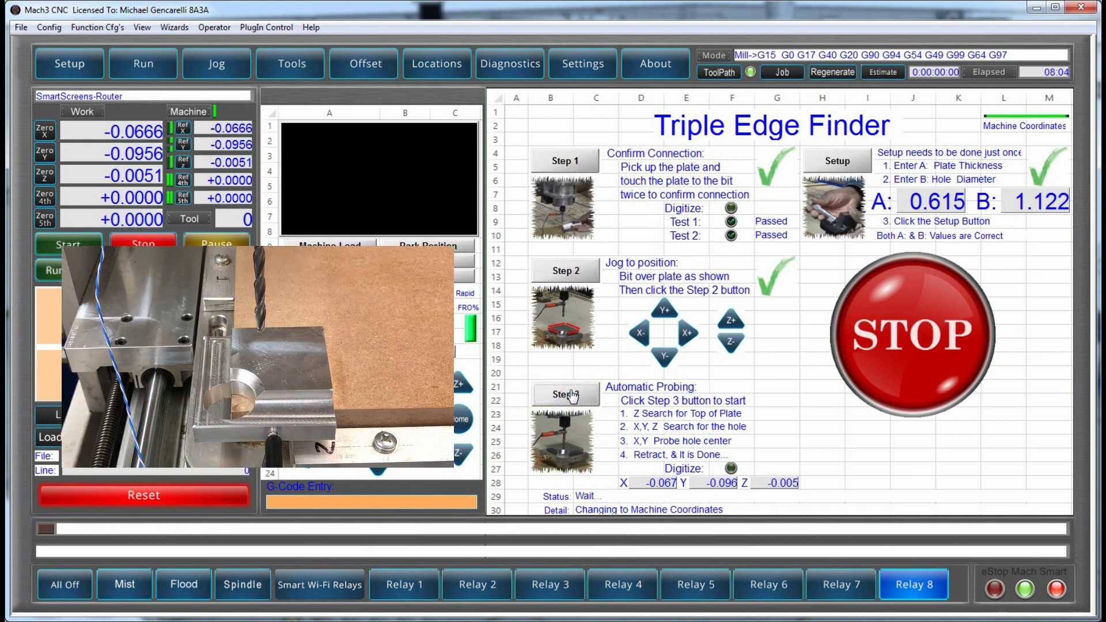